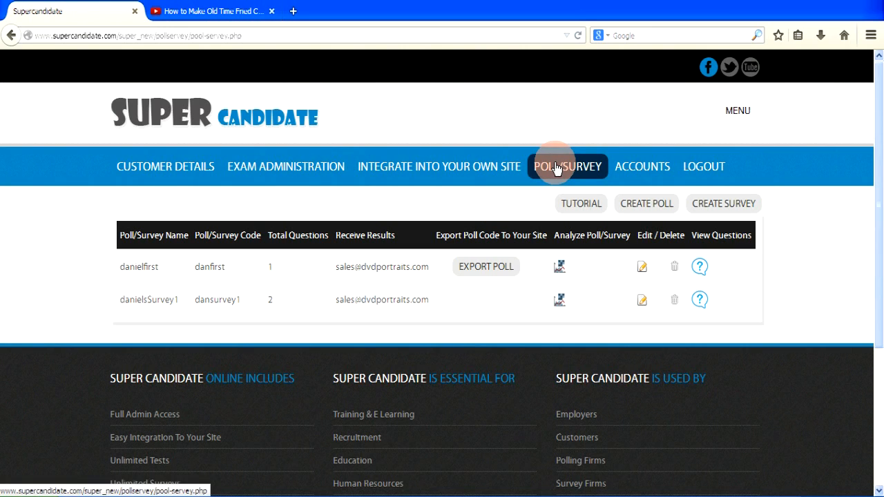
Create a new survey named 'Cooking Skillet' with code 'Skillet' and enter the results e-mail address.
{"action": "left_click", "coordinate": [721, 204]}
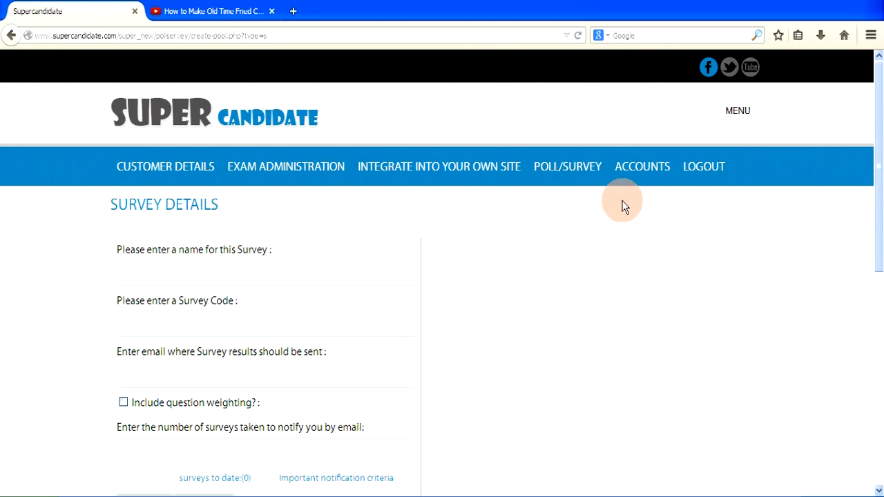
{"action": "left_click", "coordinate": [134, 271]}
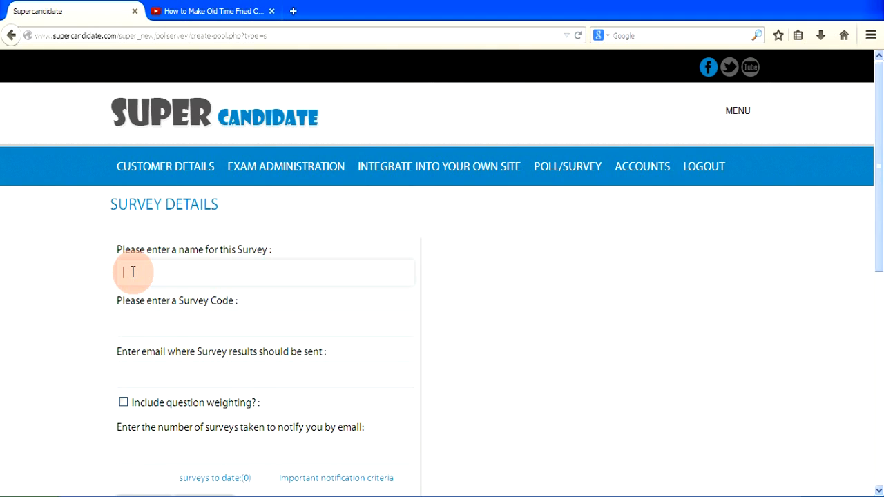
{"action": "type", "text": "Cooking Skillet"}
{"action": "left_click", "coordinate": [128, 323]}
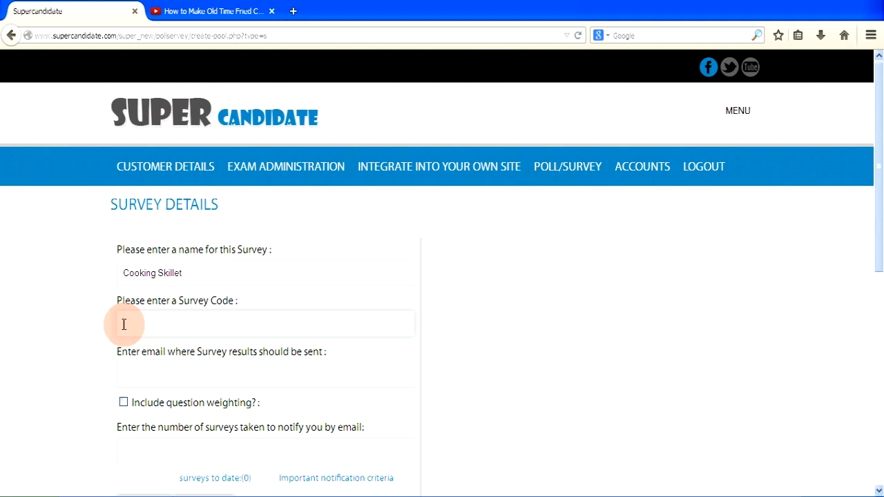
{"action": "type", "text": "Skillet"}
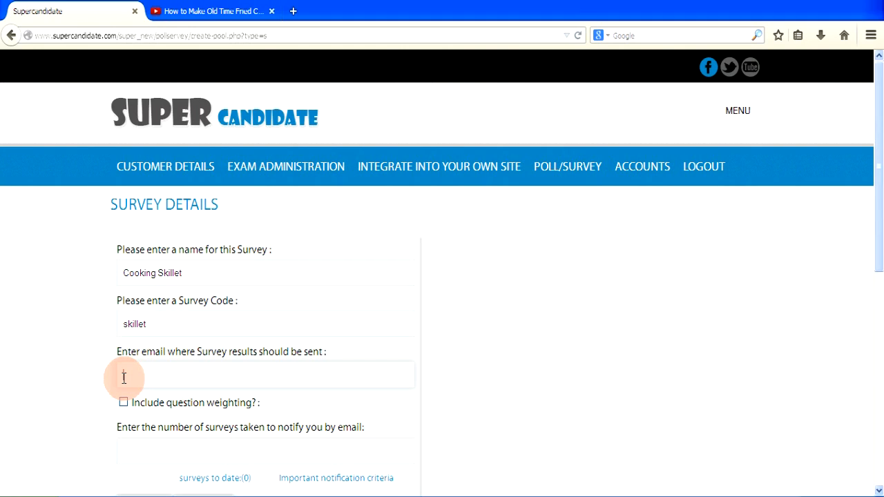
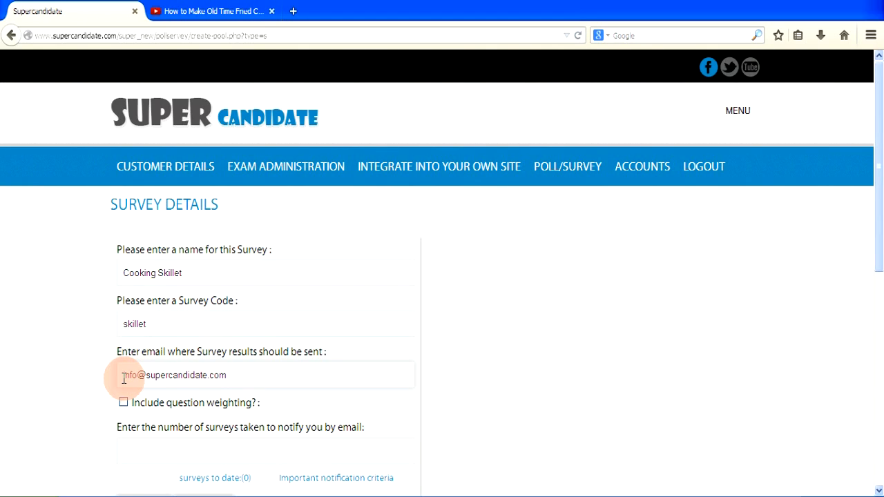
Turn on question weighting and set the e-mail notification to every 8 surveys.
{"action": "left_click", "coordinate": [123, 403]}
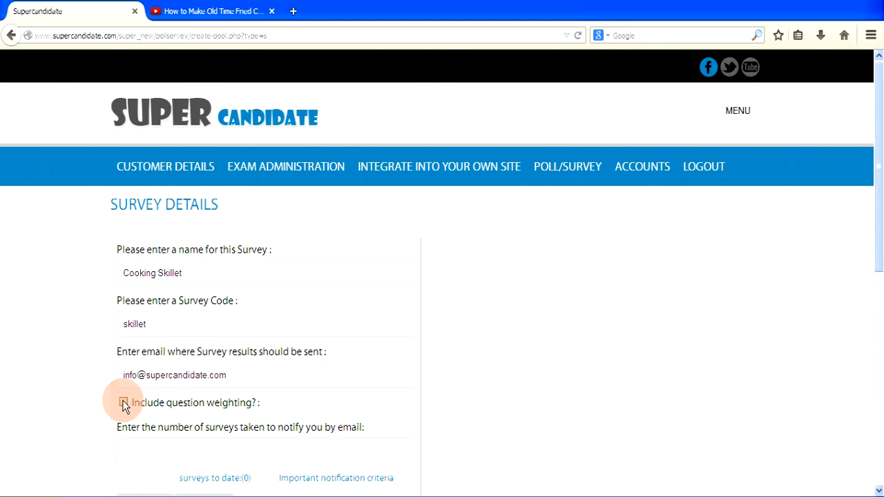
{"action": "left_click", "coordinate": [123, 402]}
{"action": "left_click", "coordinate": [121, 451]}
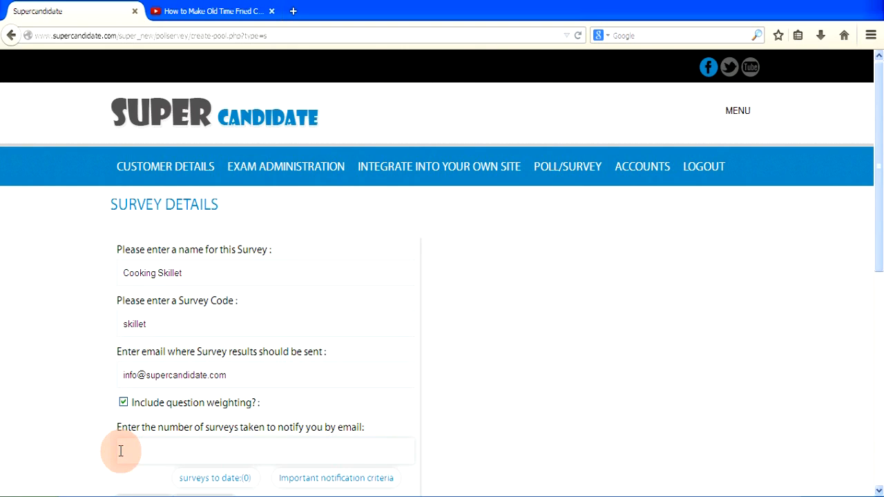
{"action": "type", "text": "4"}
{"action": "type", "text": "4"}
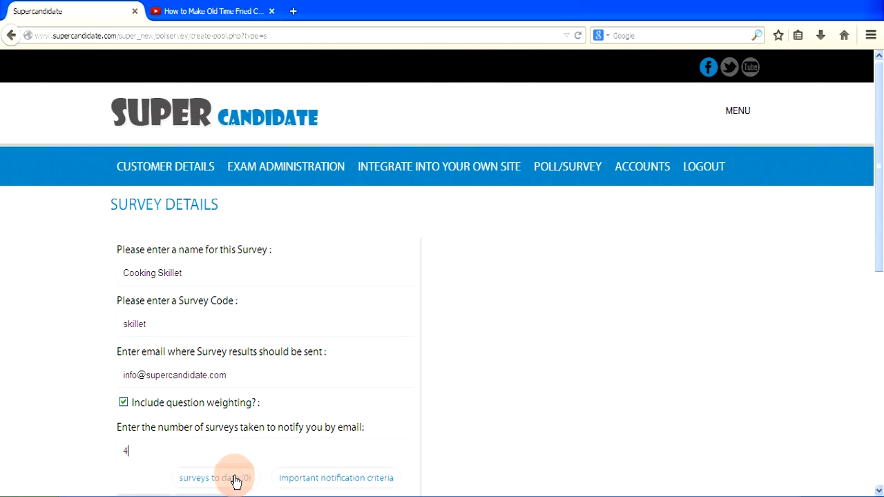
{"action": "left_click_drag", "start_coordinate": [127, 451], "coordinate": [122, 449]}
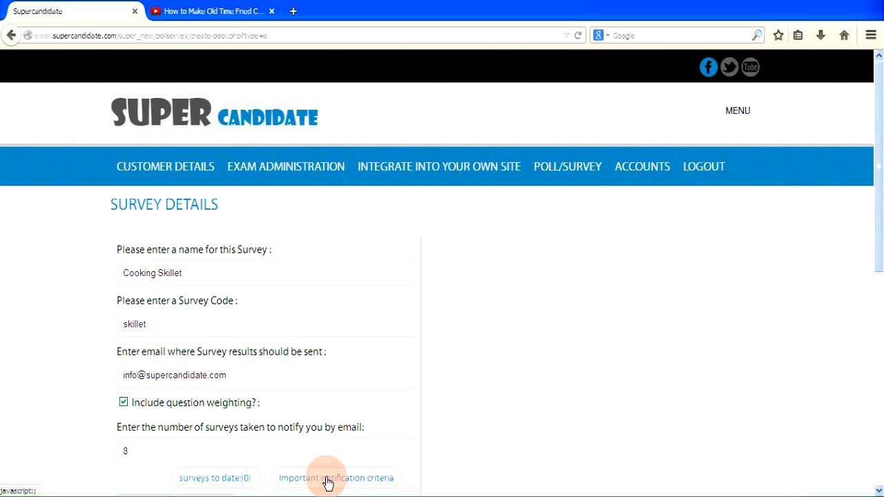
Scroll down the survey form toward the Submit button.
{"action": "scroll", "coordinate": [328, 484], "scroll_direction": "down", "scroll_amount": 1}
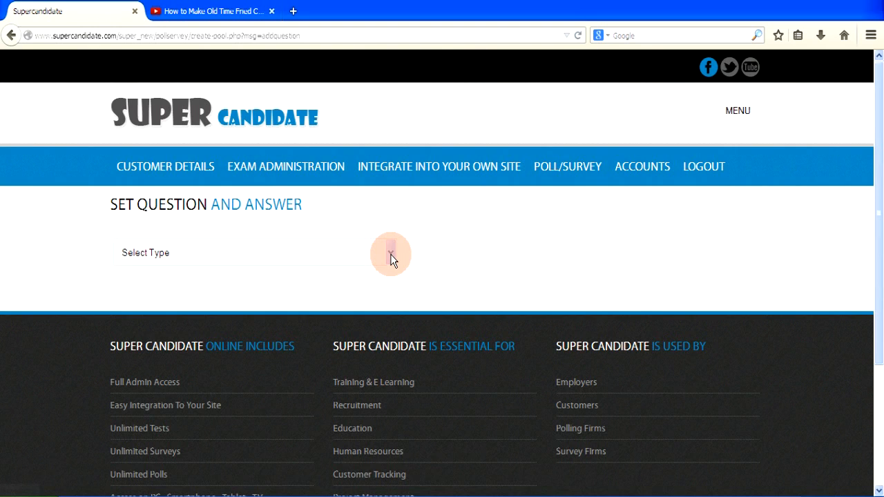
Choose Multiple Choice as the question type and 5 in the How many choices list.
{"action": "left_click", "coordinate": [391, 256]}
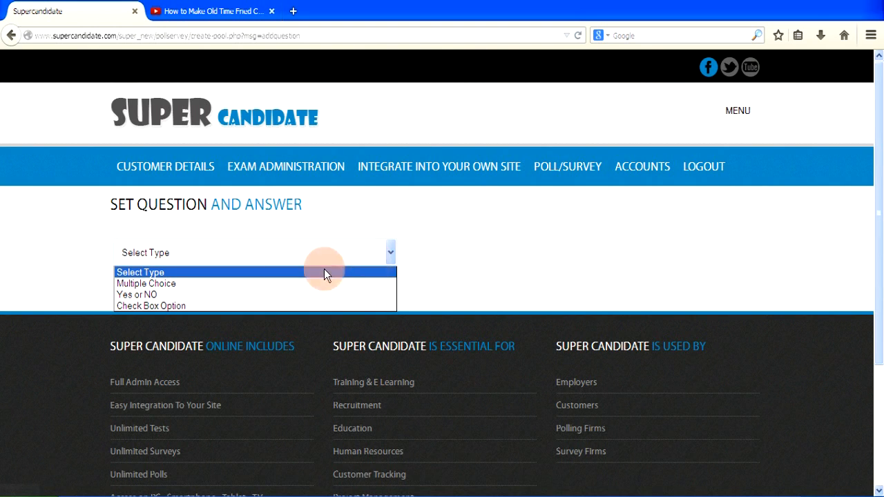
{"action": "left_click", "coordinate": [181, 287]}
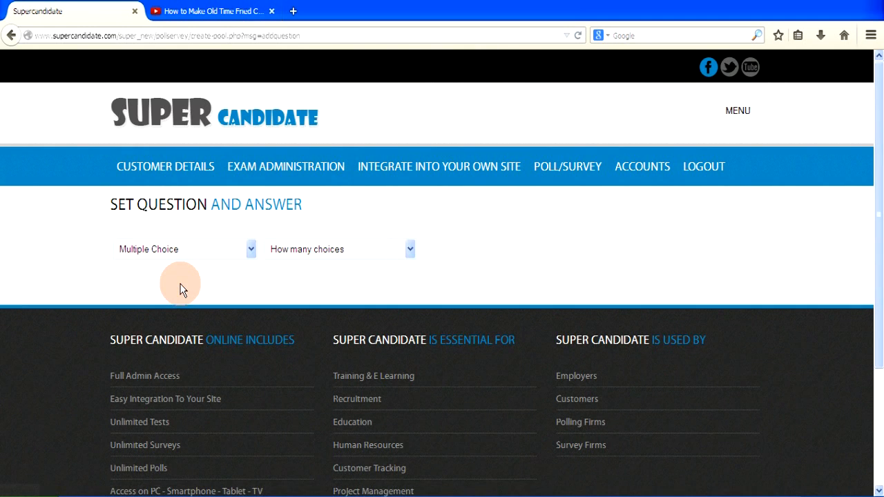
{"action": "left_click", "coordinate": [410, 250]}
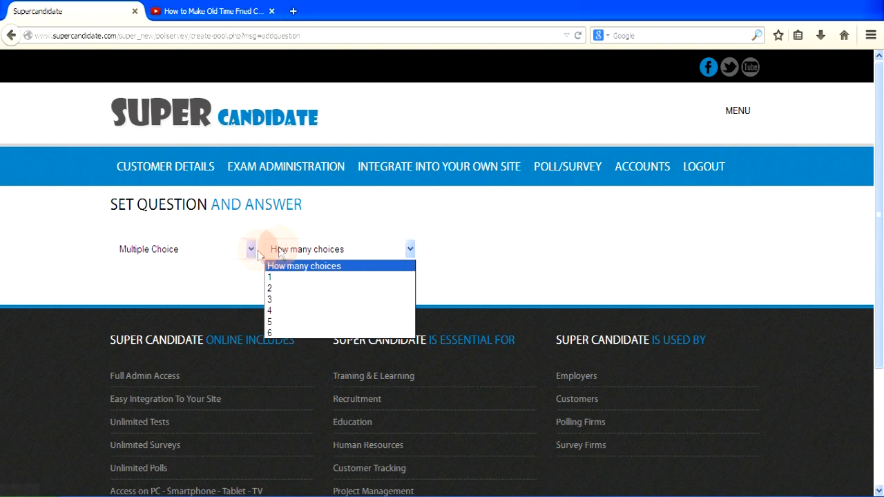
{"action": "left_click", "coordinate": [251, 250]}
{"action": "left_click", "coordinate": [252, 250]}
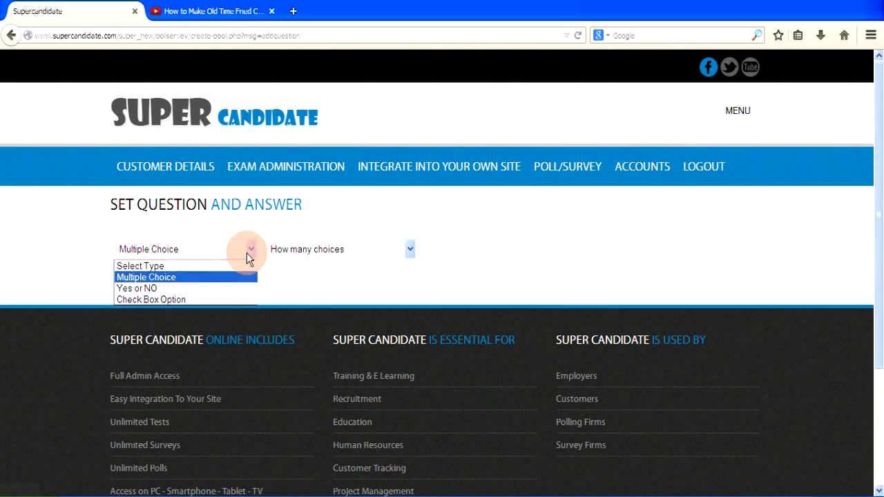
{"action": "left_click", "coordinate": [224, 289]}
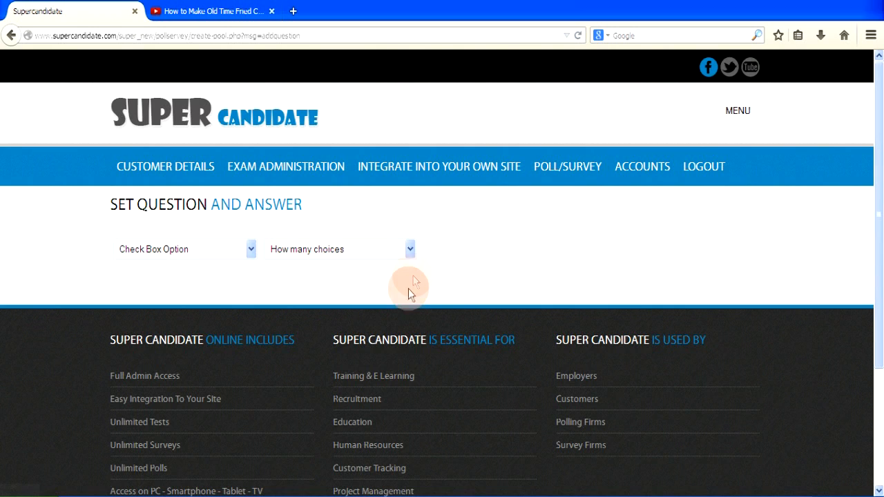
{"action": "left_click", "coordinate": [411, 253]}
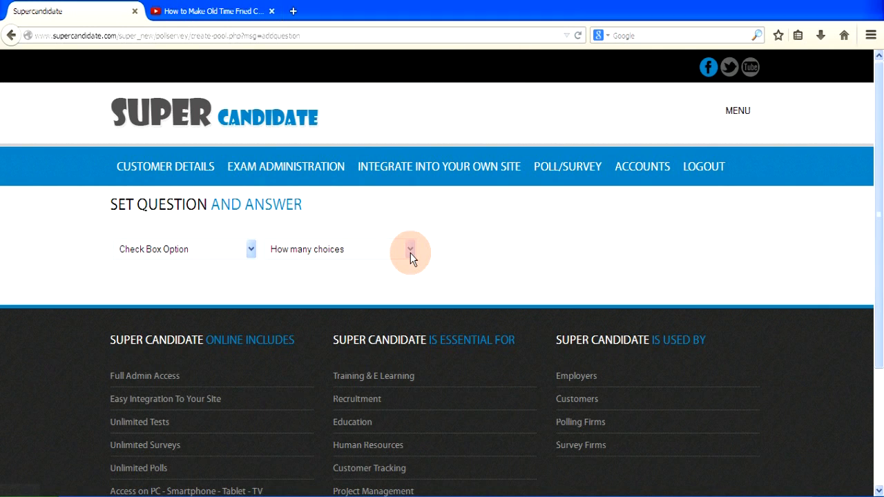
{"action": "left_click", "coordinate": [251, 250]}
{"action": "left_click", "coordinate": [231, 279]}
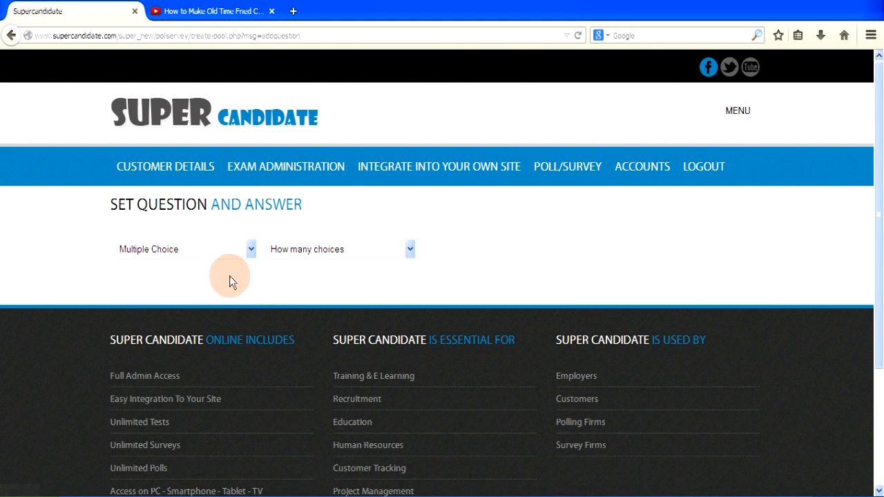
{"action": "left_click", "coordinate": [409, 250]}
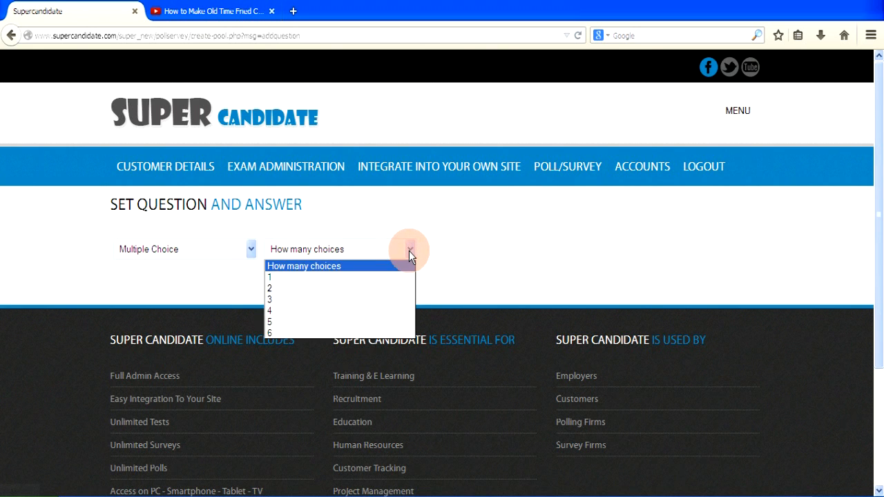
{"action": "left_click", "coordinate": [389, 322]}
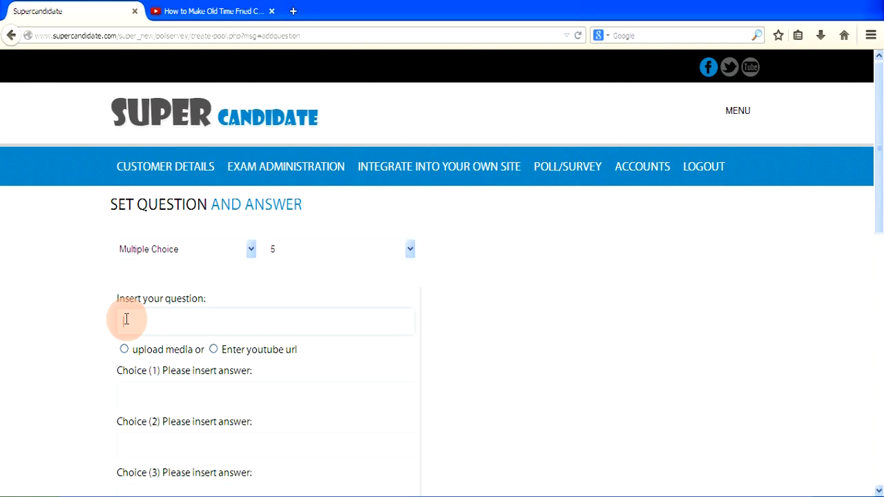
Enter the question text 'A thick base shows a high quality skillet'.
{"action": "type", "text": "A thick base shows a high quality skillet"}
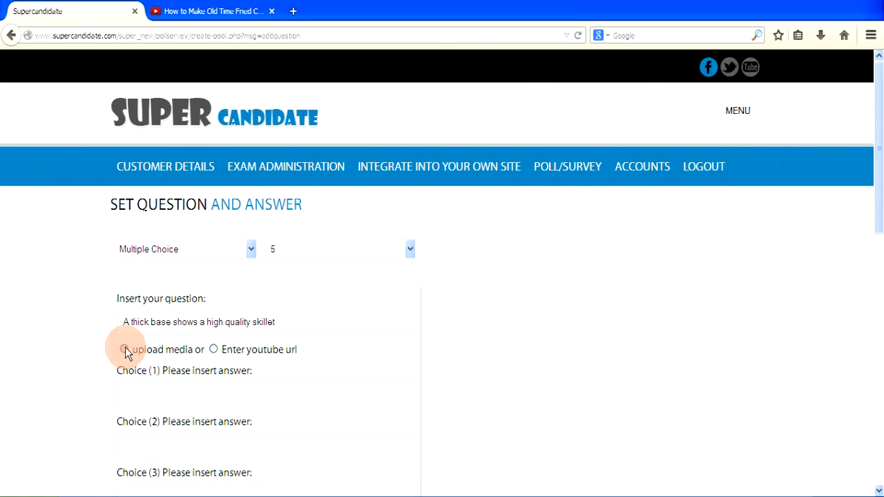
Upload Skillet.jpg from the Tutorials folder as the question's media.
{"action": "left_click", "coordinate": [124, 350]}
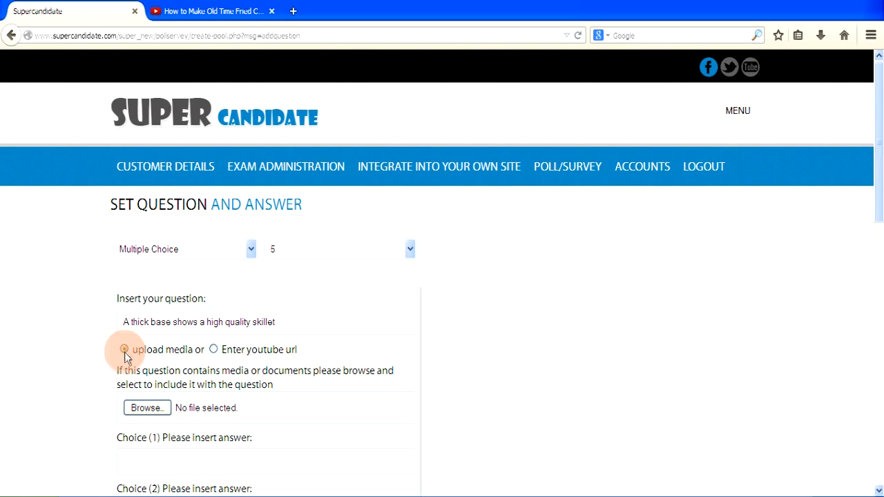
{"action": "left_click", "coordinate": [141, 409]}
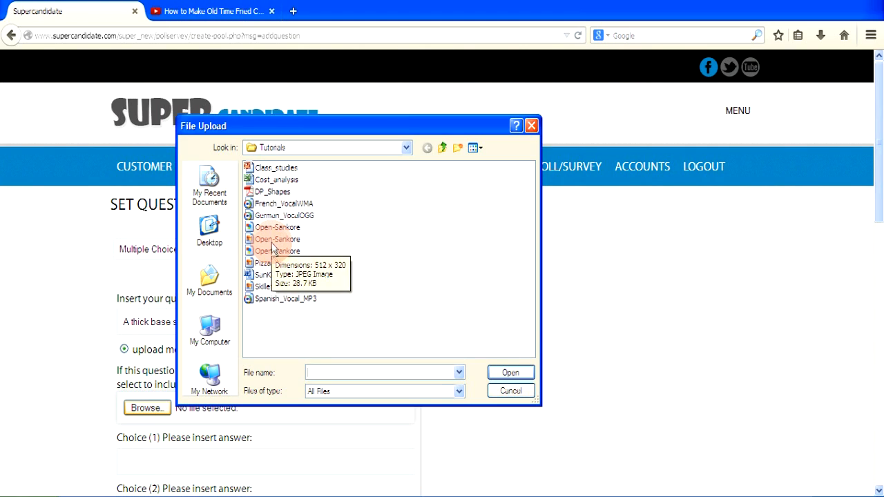
{"action": "left_click", "coordinate": [265, 286]}
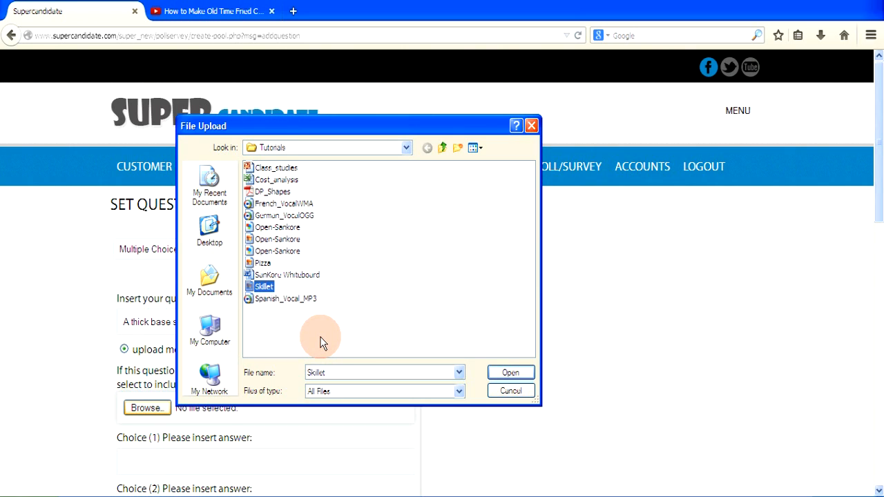
{"action": "left_click", "coordinate": [510, 373]}
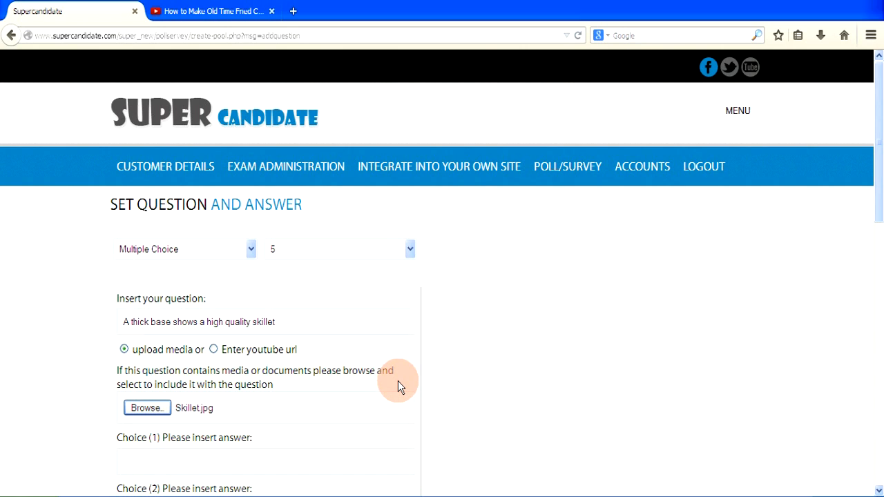
Fill answer choices 1 and 2 with 'Strongly Agree' and 'Agree'.
{"action": "scroll", "coordinate": [398, 380], "scroll_direction": "down", "scroll_amount": 2}
{"action": "scroll", "coordinate": [398, 381], "scroll_direction": "down", "scroll_amount": 2}
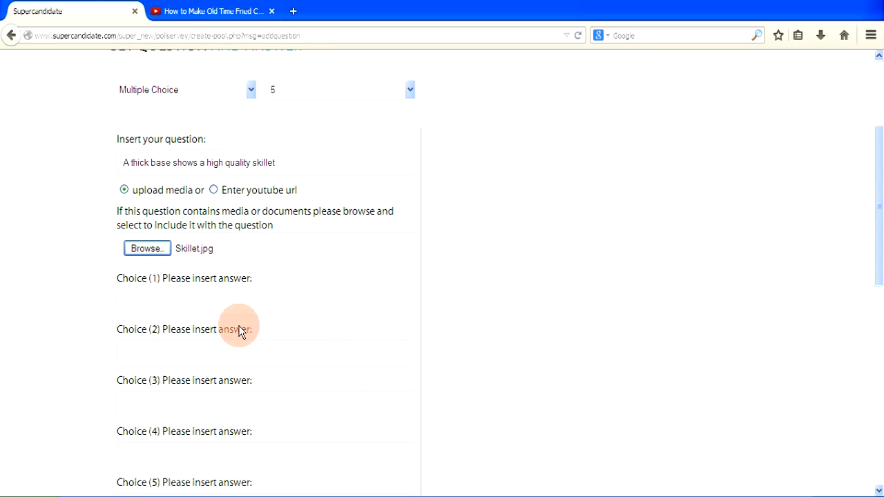
{"action": "left_click", "coordinate": [150, 302]}
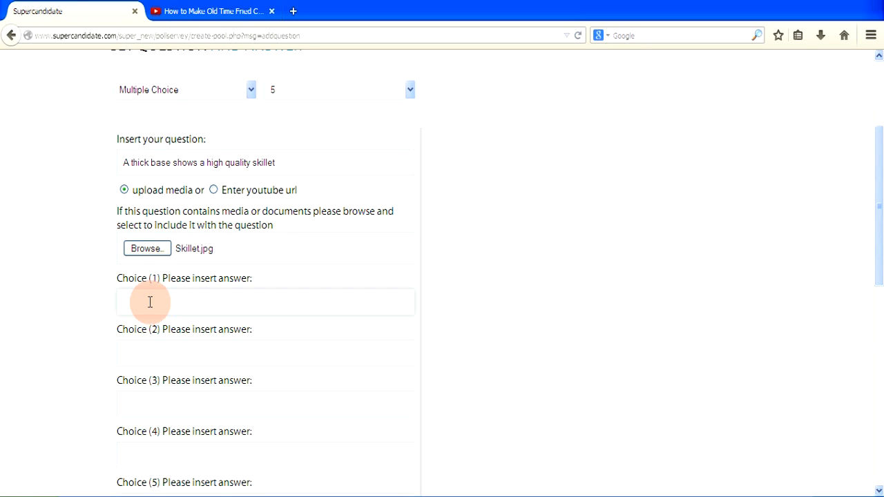
{"action": "type", "text": "Stronge"}
{"action": "key", "text": "BackSpace"}
{"action": "type", "text": "ly Agree"}
{"action": "left_click", "coordinate": [143, 356]}
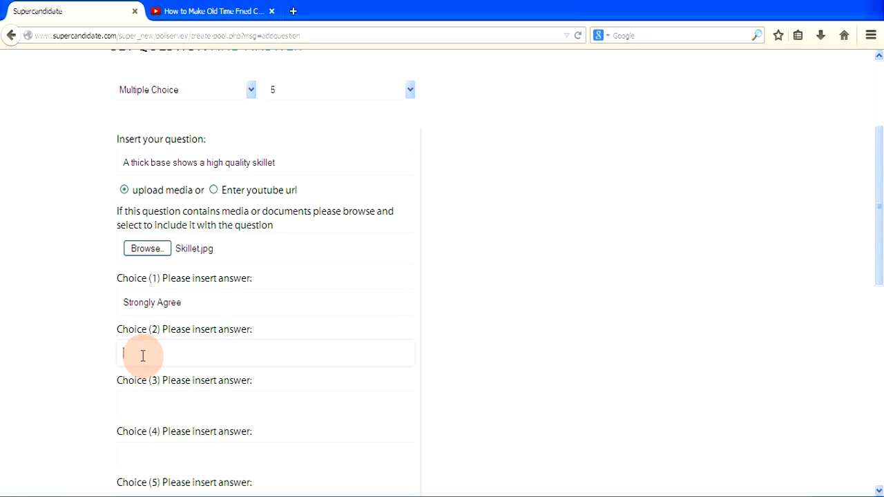
{"action": "type", "text": "Agree"}
Fill answer choices 3–5 with 'No Comment', 'Disagree' and 'Strongly Disagree'.
{"action": "left_click", "coordinate": [141, 405]}
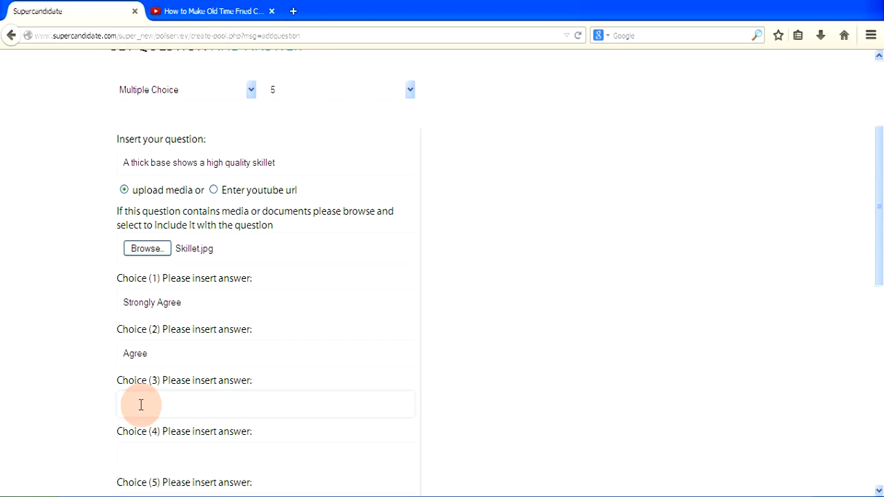
{"action": "type", "text": "No"}
{"action": "type", "text": "Comment"}
{"action": "left_click", "coordinate": [142, 455]}
{"action": "type", "text": "Disagree"}
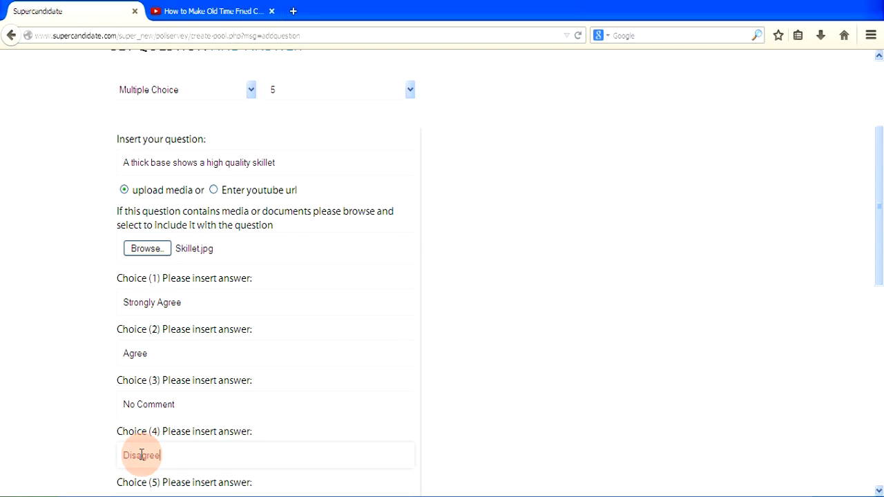
{"action": "scroll", "coordinate": [141, 455], "scroll_direction": "down", "scroll_amount": 2}
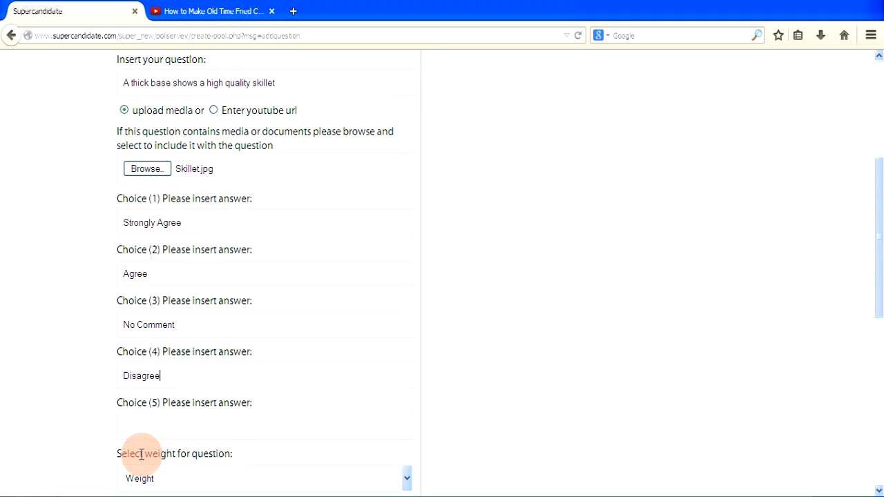
{"action": "left_click", "coordinate": [130, 426]}
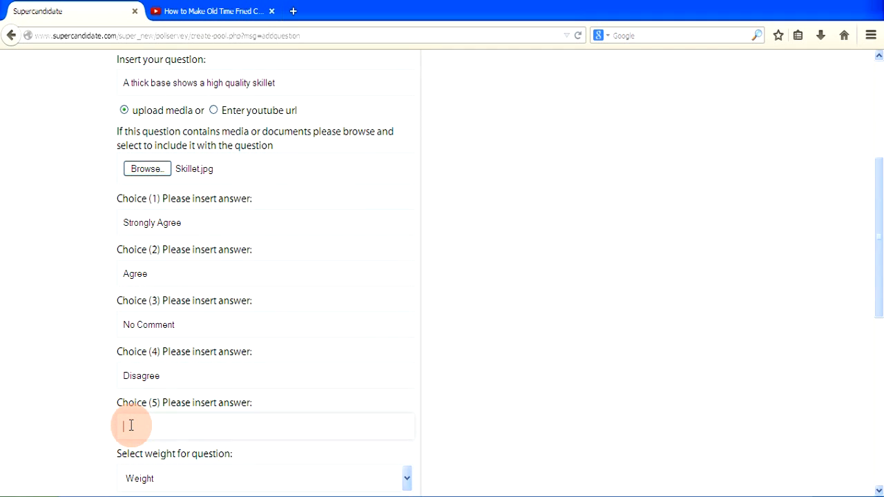
{"action": "type", "text": "Strongly Disagree"}
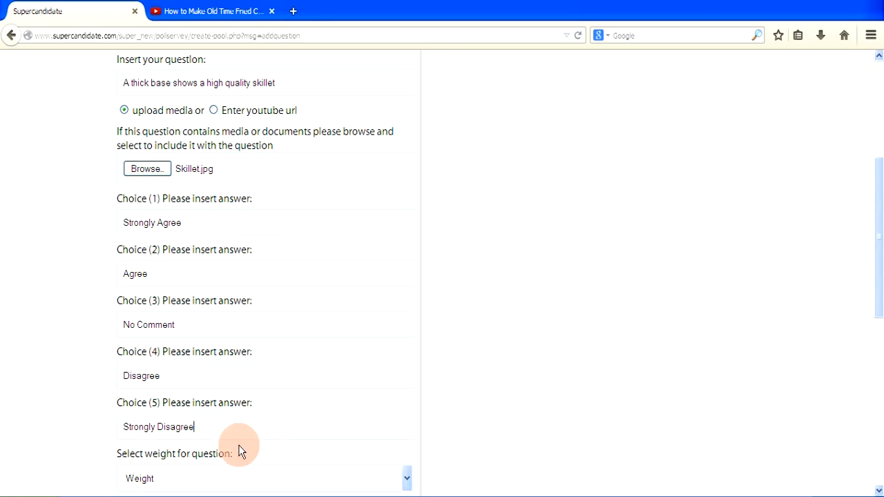
Set the question weight to 1 and submit it as question 1.
{"action": "scroll", "coordinate": [273, 451], "scroll_direction": "down", "scroll_amount": 2}
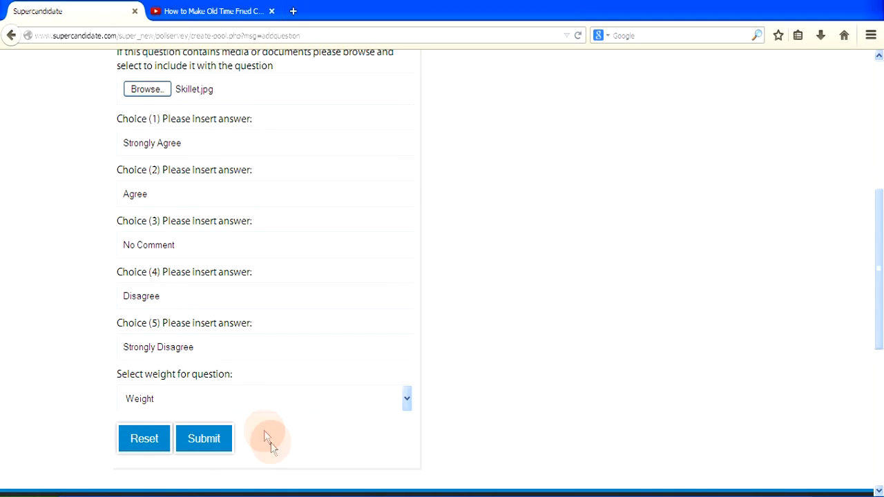
{"action": "left_click", "coordinate": [408, 405]}
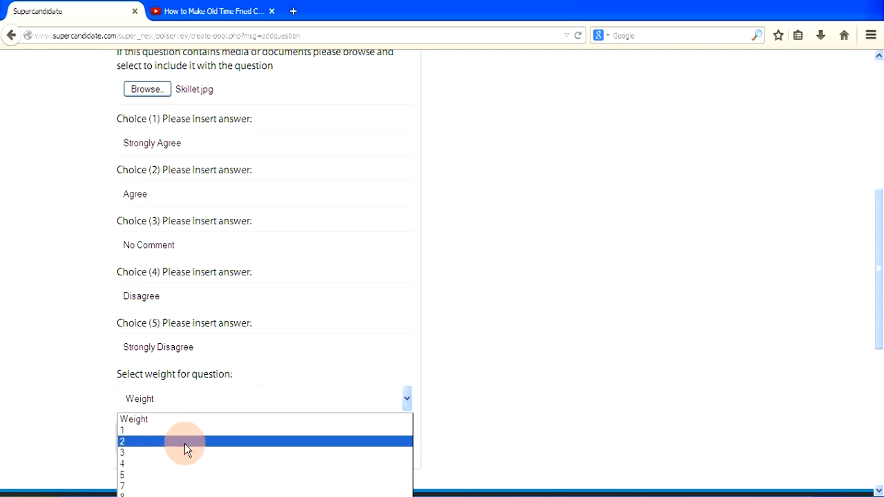
{"action": "left_click", "coordinate": [158, 432]}
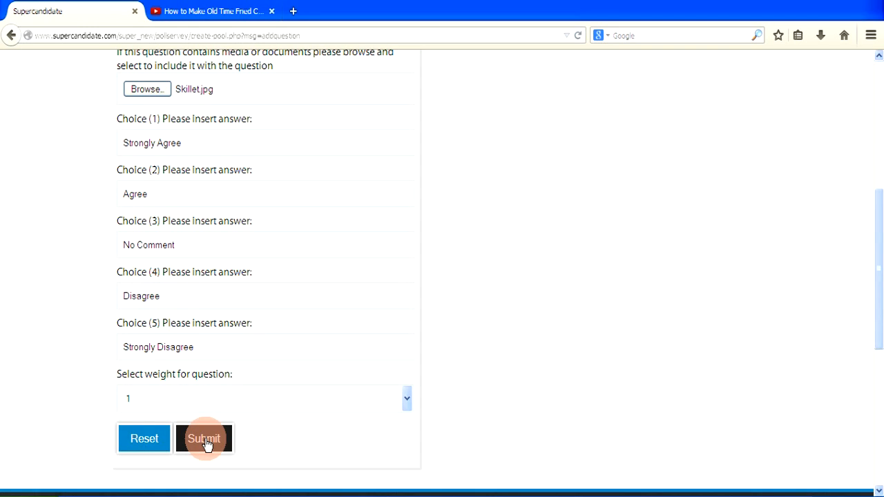
{"action": "left_click", "coordinate": [204, 440]}
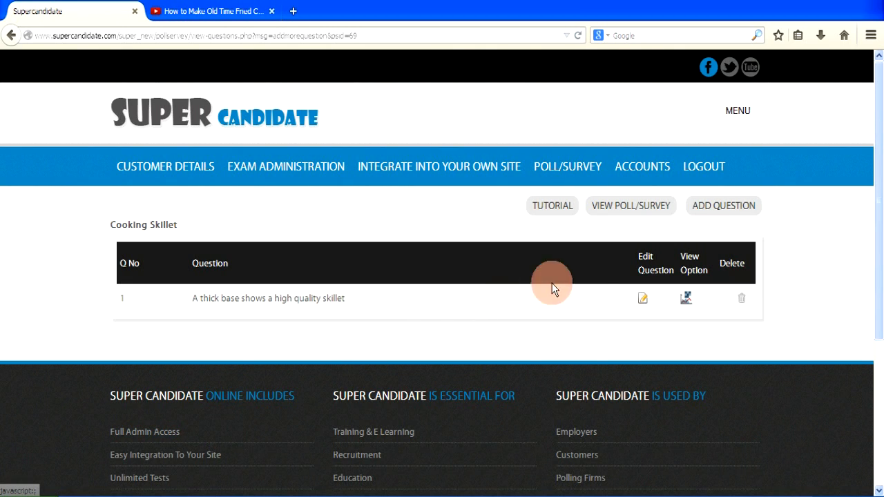
Add a second question and set its type to Check Box Option.
{"action": "left_click", "coordinate": [719, 214]}
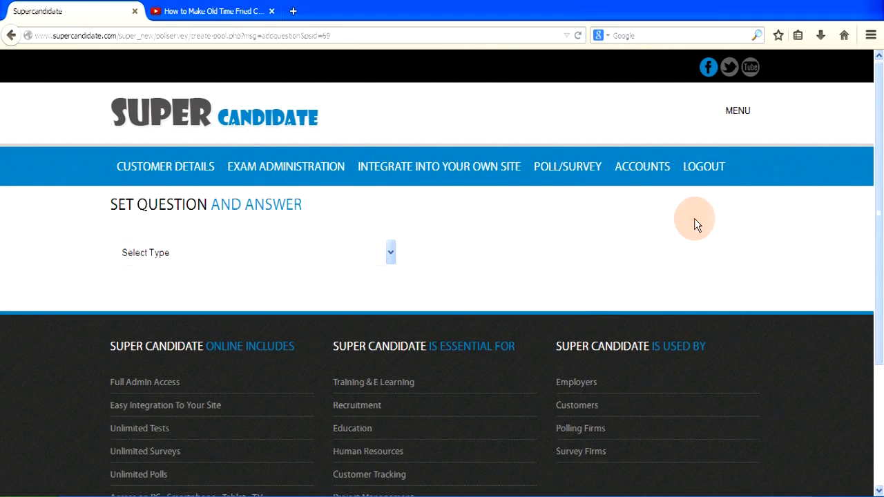
{"action": "left_click", "coordinate": [391, 254]}
{"action": "left_click", "coordinate": [292, 295]}
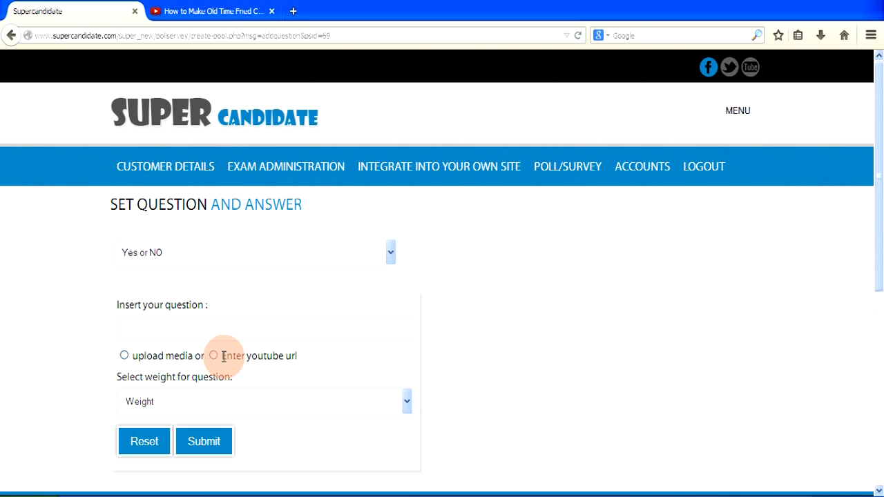
{"action": "left_click", "coordinate": [411, 251]}
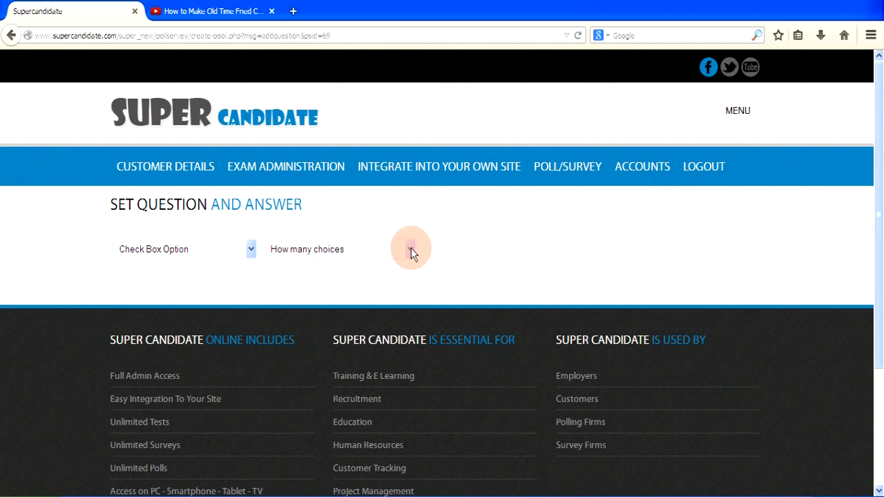
Set 5 choices, enter 'Watch video to see what you like about our skillet', and switch to YouTube.
{"action": "left_click", "coordinate": [410, 250]}
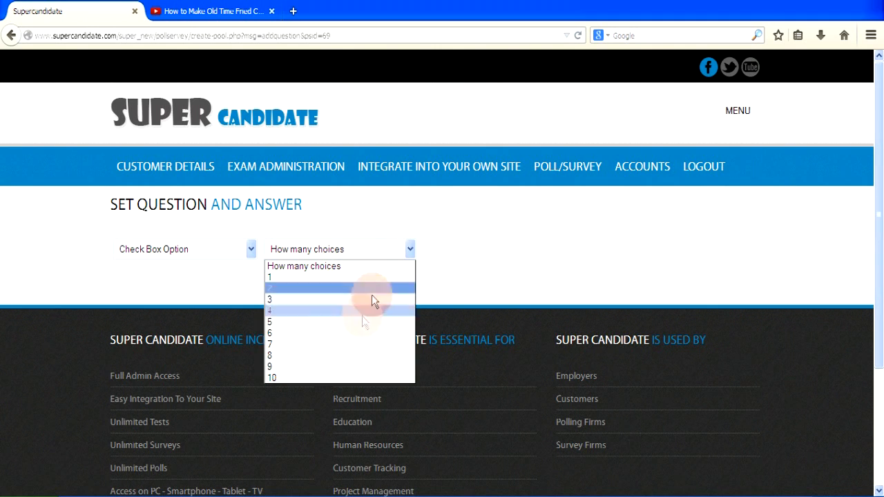
{"action": "left_click", "coordinate": [358, 324]}
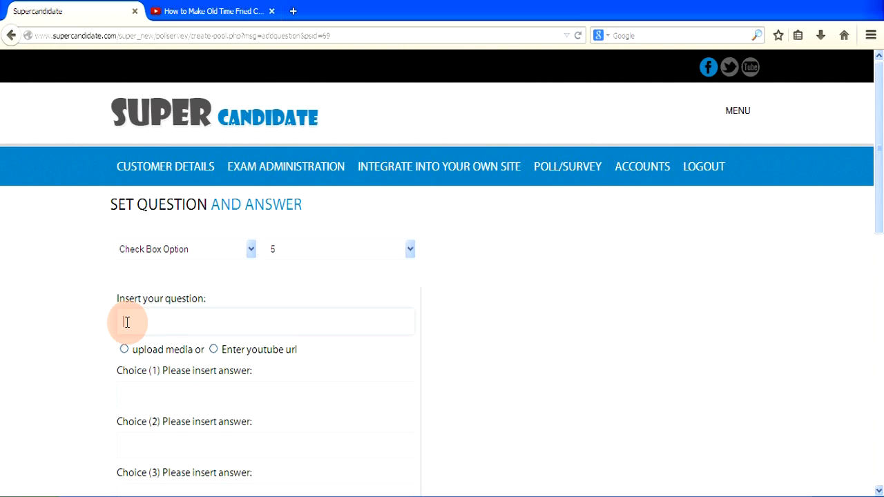
{"action": "type", "text": "Watch video to see what you li"}
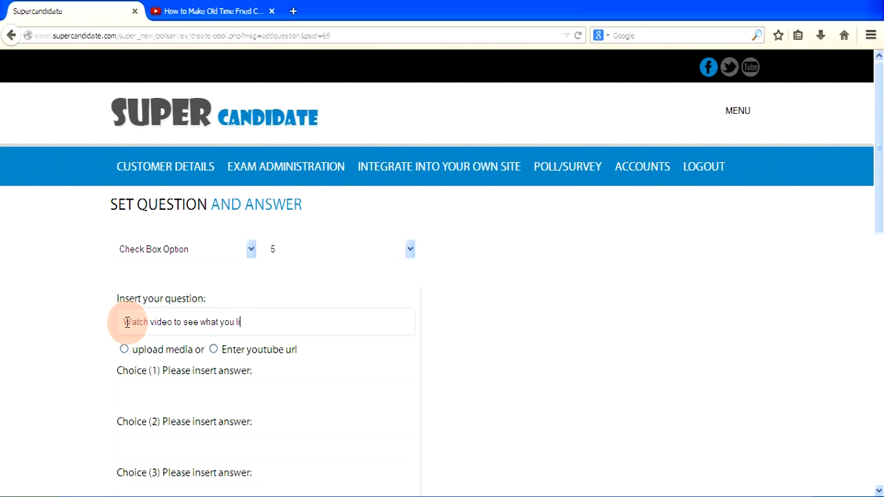
{"action": "type", "text": "ke about our skillet"}
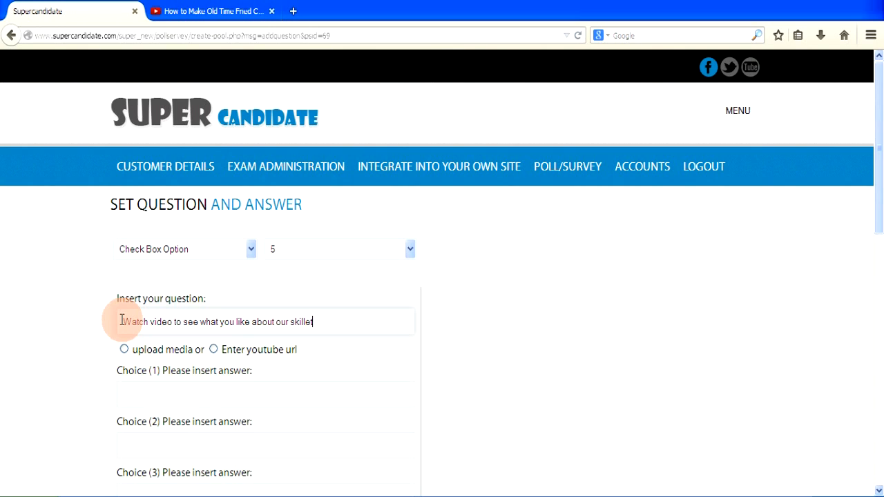
{"action": "left_click", "coordinate": [213, 11]}
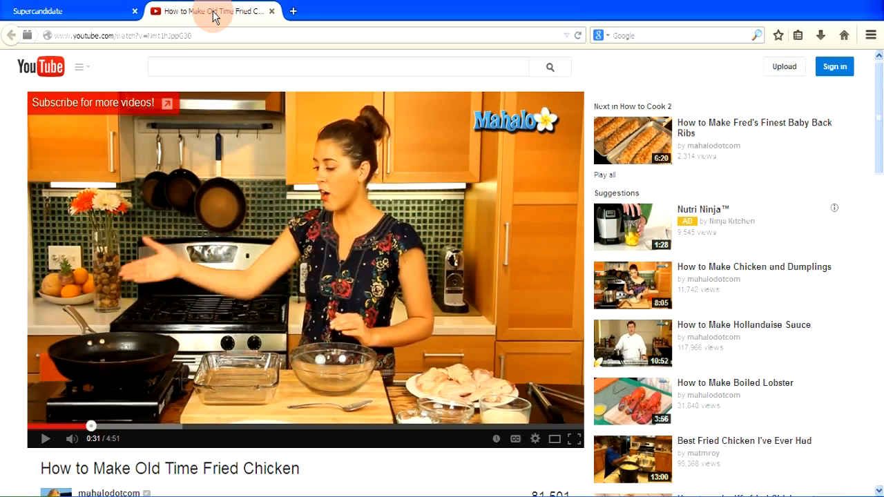
Copy the fried chicken video's URL from YouTube and switch back to the Super Candidate tab.
{"action": "left_click_drag", "start_coordinate": [196, 34], "coordinate": [51, 31]}
{"action": "key", "text": "ctrl+c"}
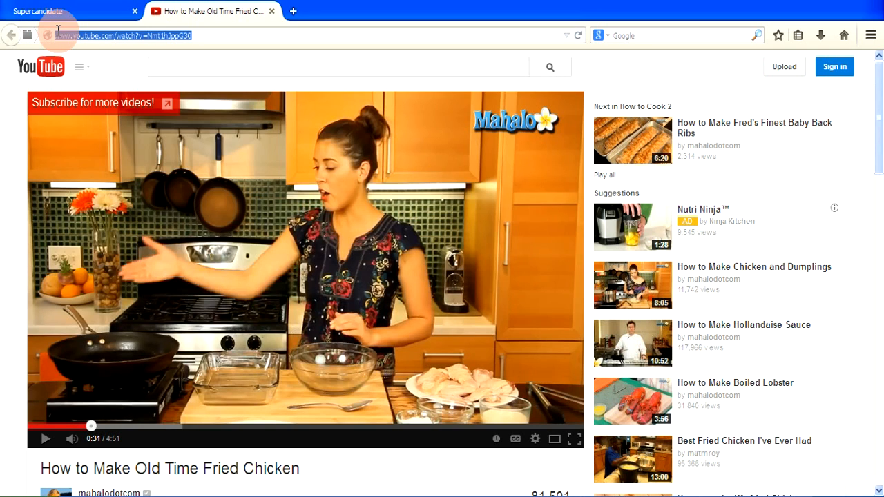
{"action": "left_click", "coordinate": [61, 16]}
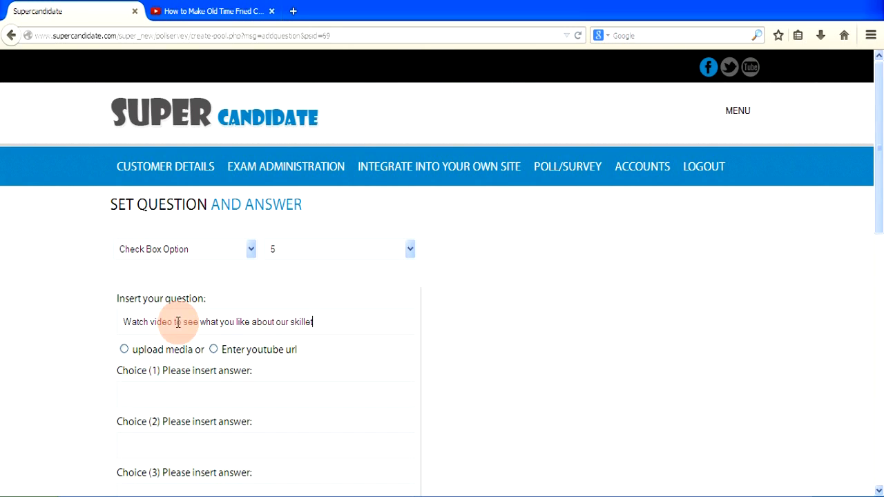
{"action": "left_click", "coordinate": [214, 350]}
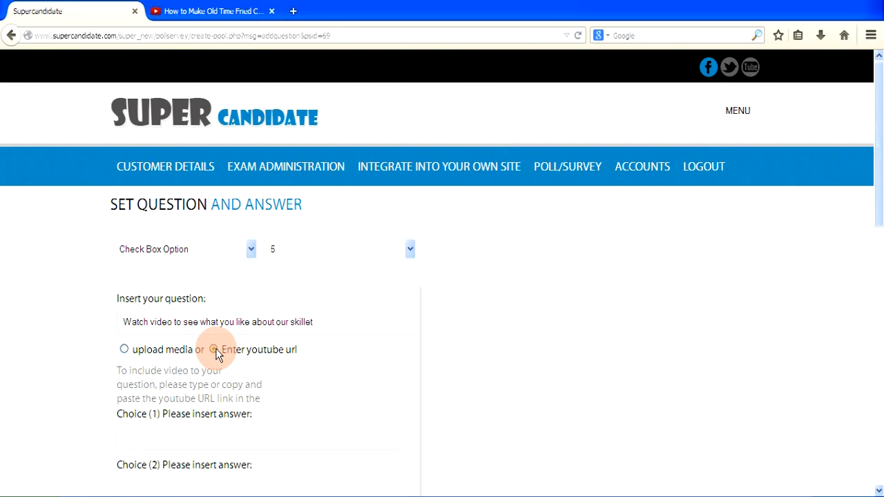
{"action": "left_click", "coordinate": [138, 407]}
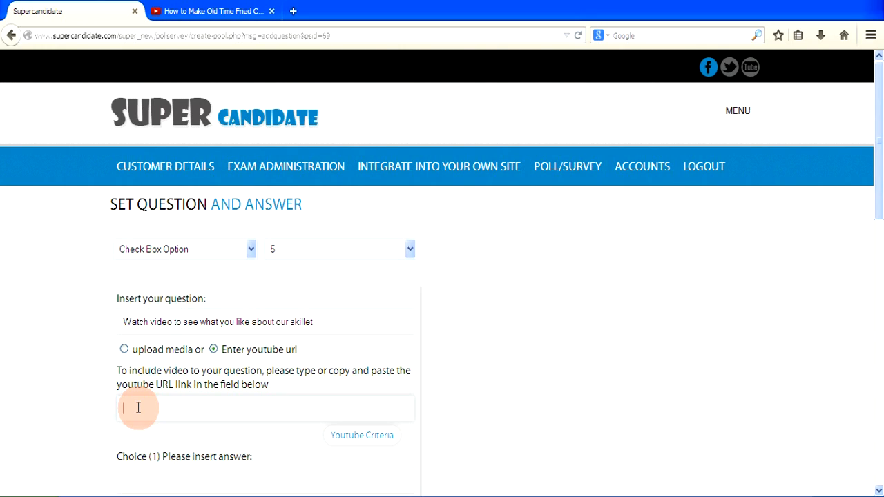
{"action": "right_click", "coordinate": [138, 408]}
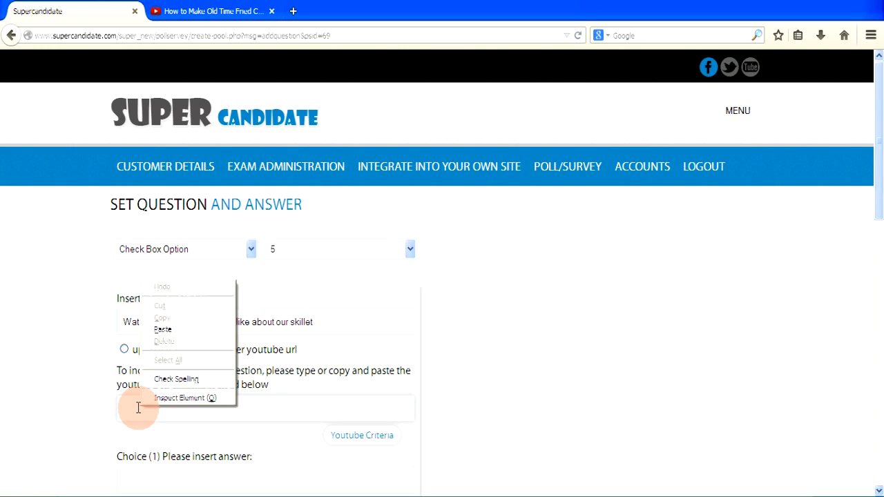
{"action": "left_click", "coordinate": [157, 330]}
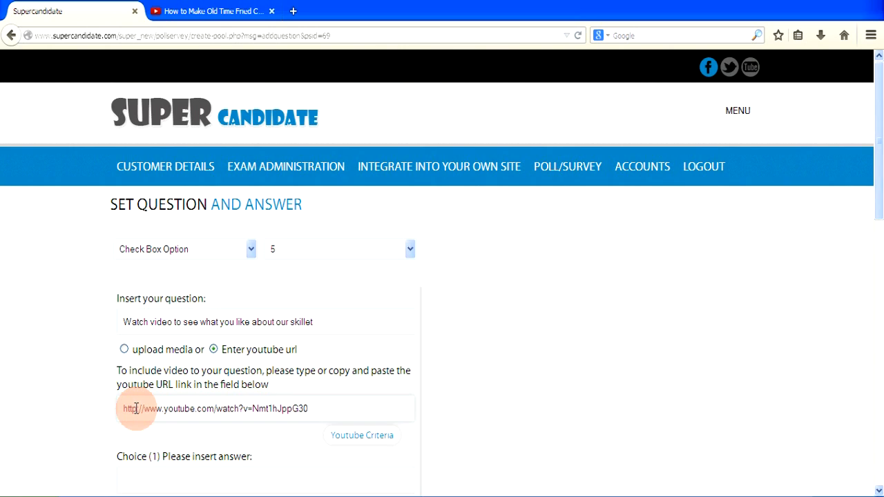
{"action": "type", "text": "s"}
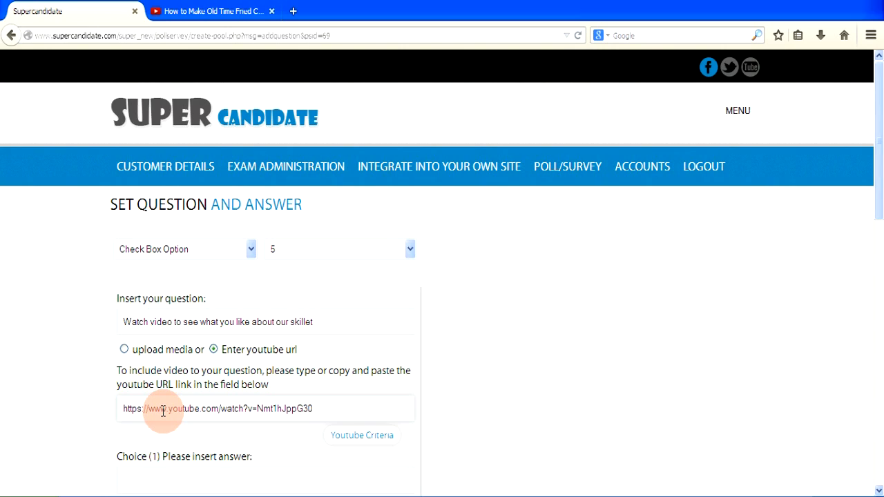
{"action": "key", "text": "BackSpace"}
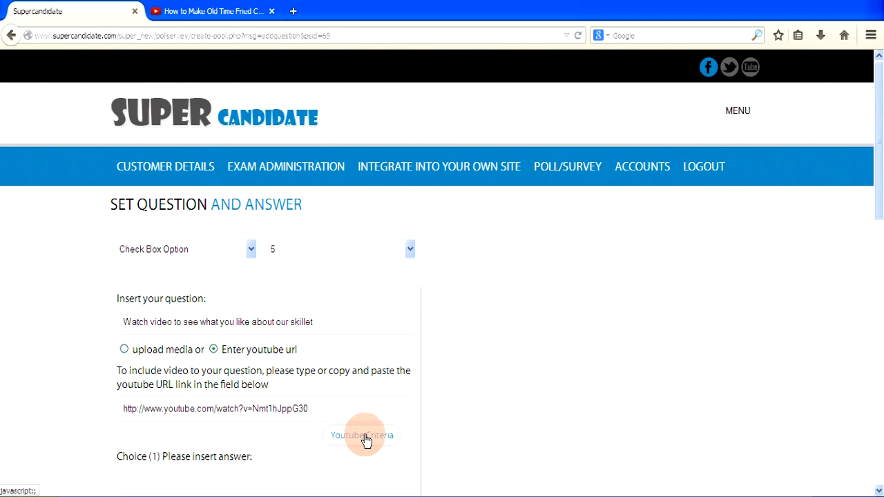
{"action": "scroll", "coordinate": [364, 438], "scroll_direction": "down", "scroll_amount": 6}
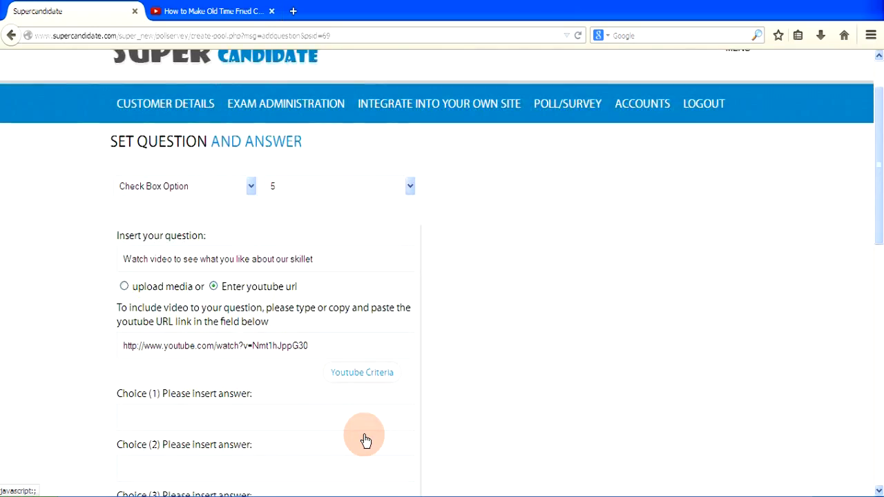
{"action": "scroll", "coordinate": [364, 434], "scroll_direction": "down", "scroll_amount": 2}
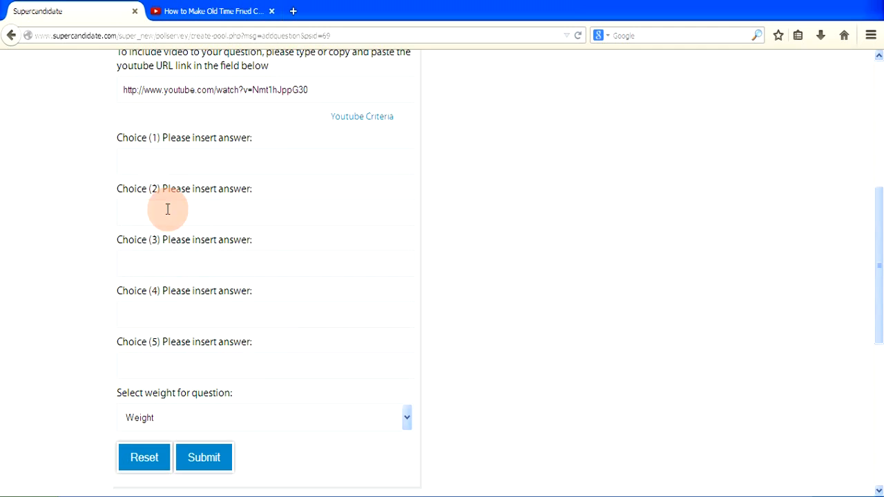
Enter choices 'The skillet is a good size for cooking', 'It seems to hold heat very well', 'Looks very durable', 'I would buy this if priced under $50', 'I like skillets with lids'.
{"action": "left_click", "coordinate": [151, 163]}
{"action": "type", "text": "The skillet"}
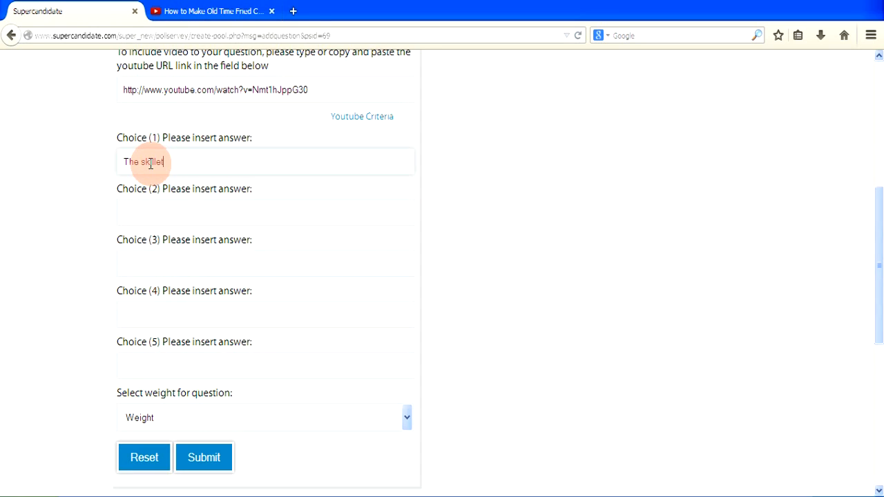
{"action": "type", "text": " is a good size for cooking"}
{"action": "left_click", "coordinate": [134, 210]}
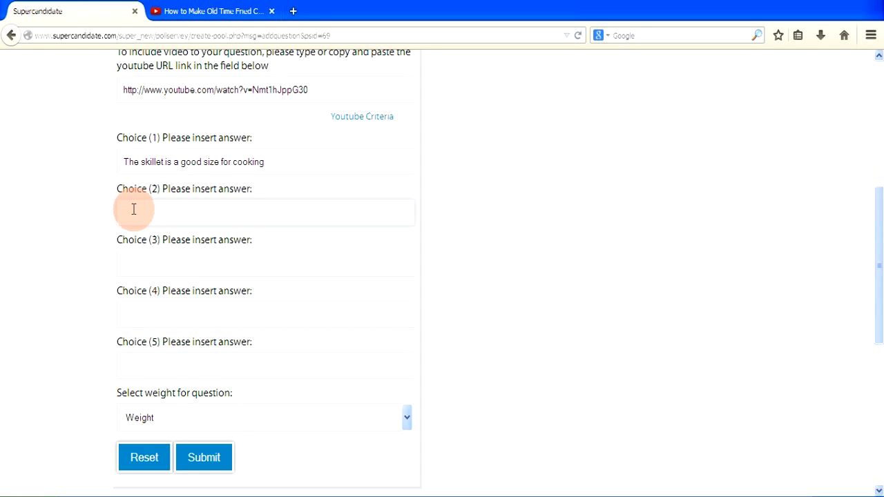
{"action": "type", "text": "It seems to hold heat very well"}
{"action": "left_click", "coordinate": [140, 265]}
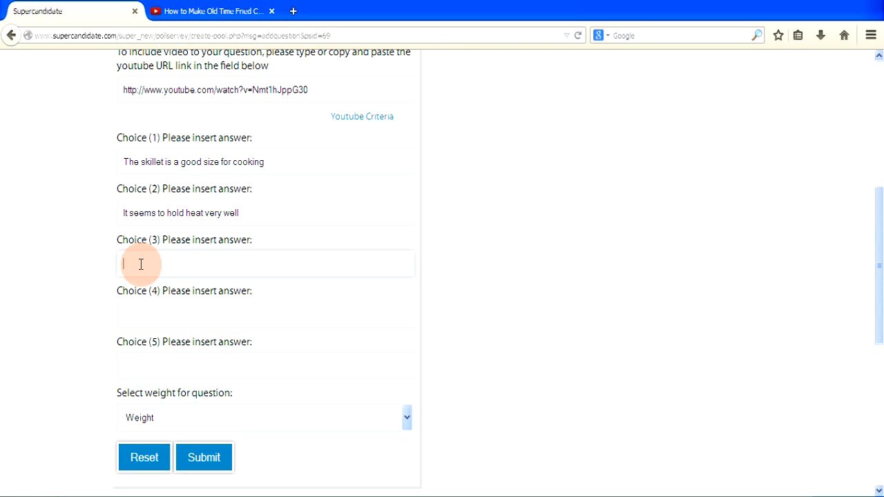
{"action": "type", "text": "Looks very durable"}
{"action": "left_click", "coordinate": [125, 316]}
{"action": "type", "text": "I would bu"}
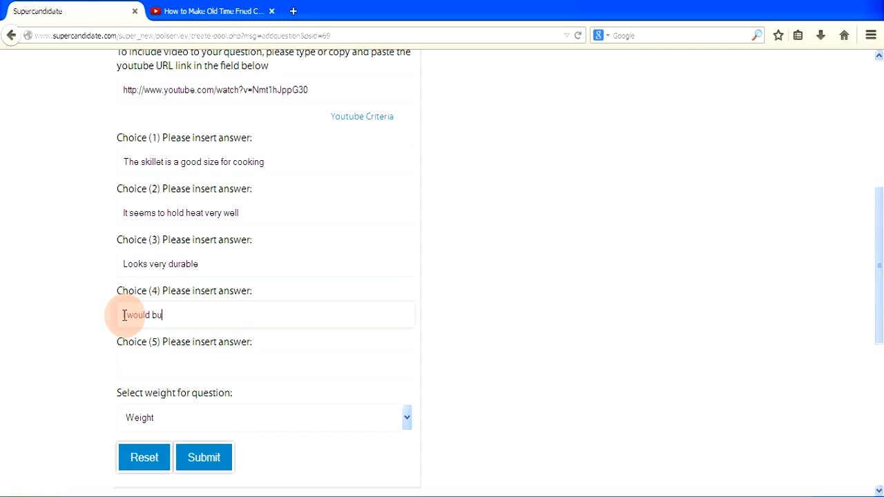
{"action": "type", "text": "y this if priced under $50"}
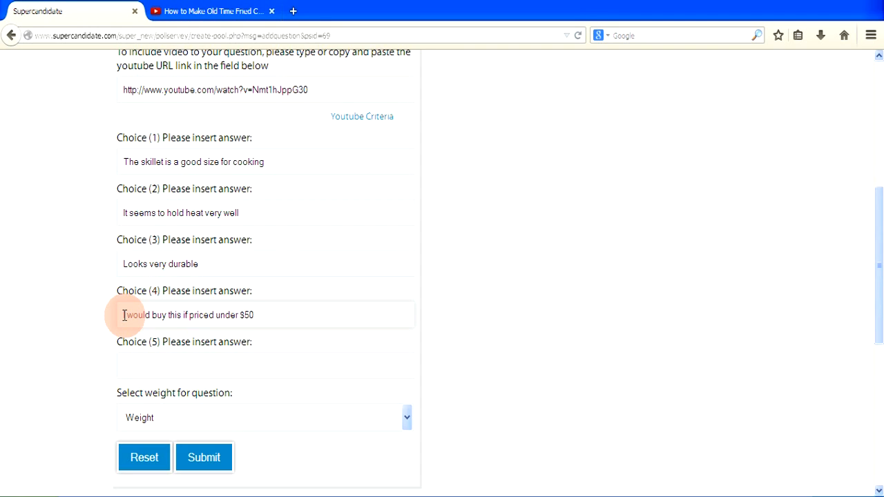
{"action": "left_click", "coordinate": [131, 365]}
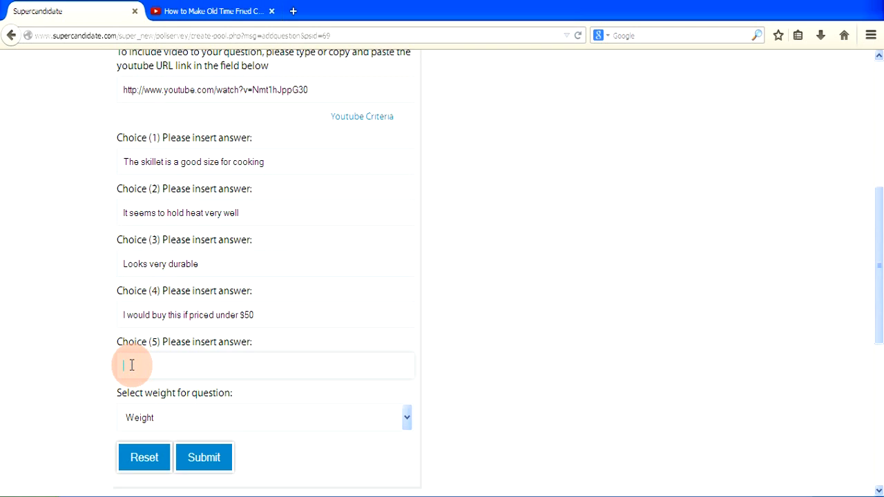
{"action": "type", "text": "I like skillets with lids"}
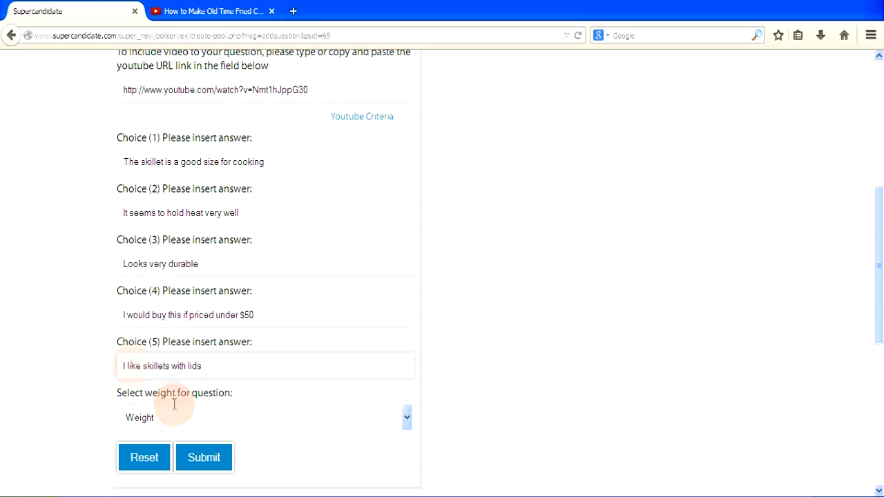
Set the video question's weight to 2 and submit it.
{"action": "left_click", "coordinate": [407, 419]}
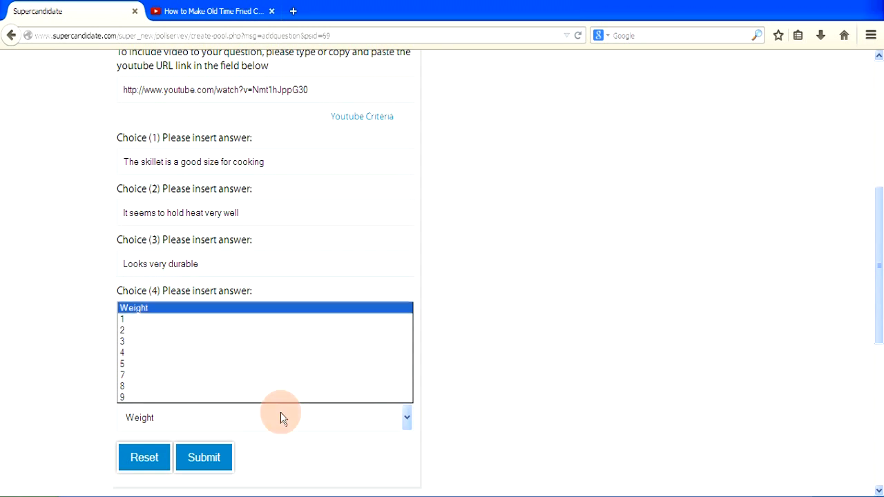
{"action": "left_click", "coordinate": [131, 331]}
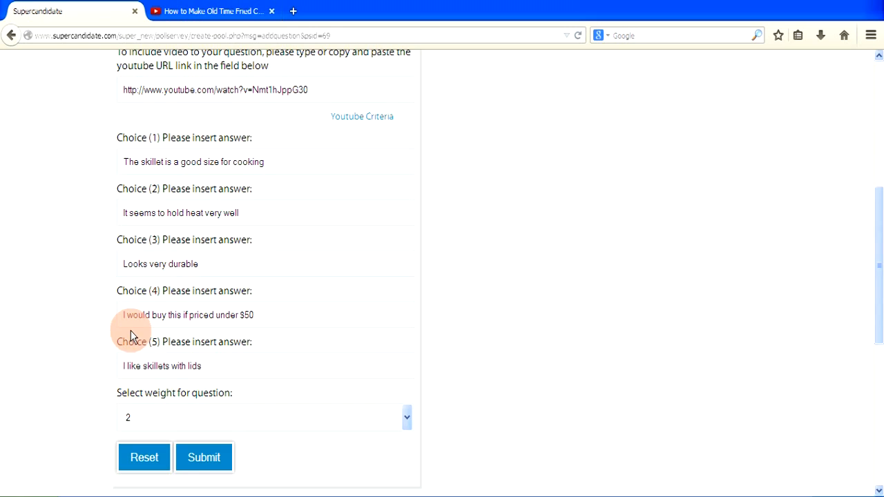
{"action": "left_click", "coordinate": [195, 459]}
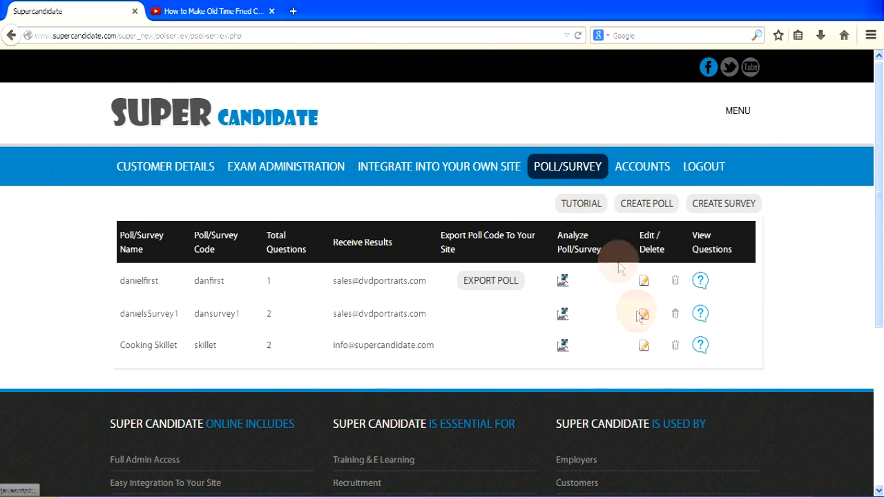
{"action": "left_click", "coordinate": [644, 348]}
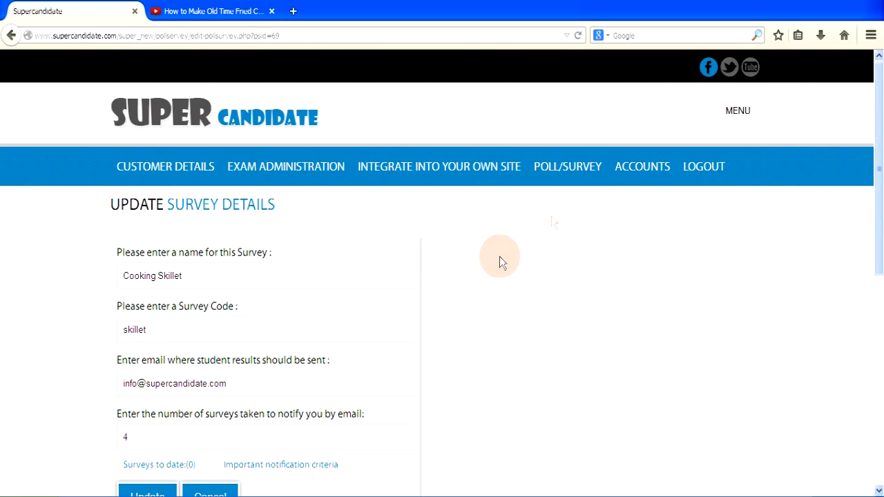
{"action": "left_click", "coordinate": [571, 174]}
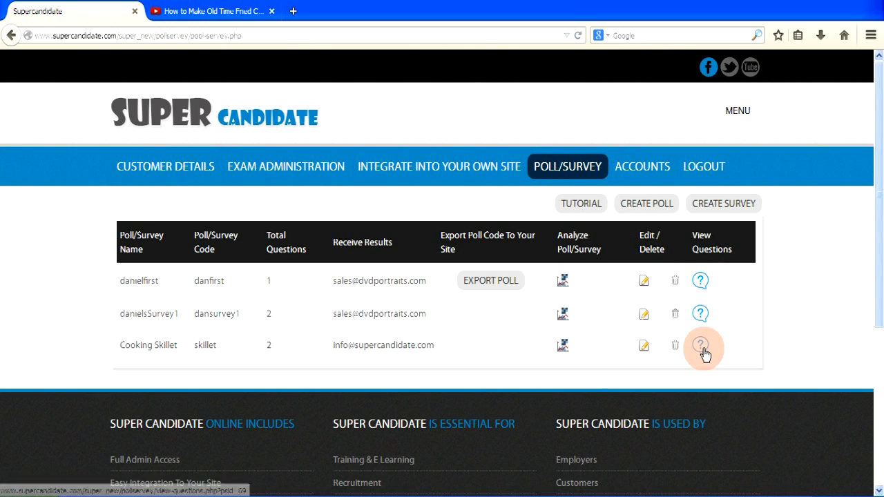
Open Cooking Skillet's question 1, view its skillet image in a new tab, then go home.
{"action": "left_click", "coordinate": [701, 348]}
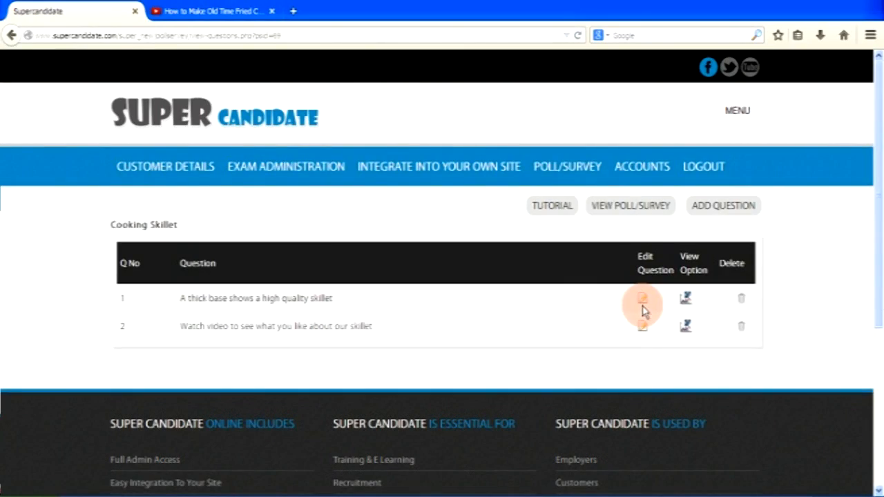
{"action": "left_click", "coordinate": [642, 301]}
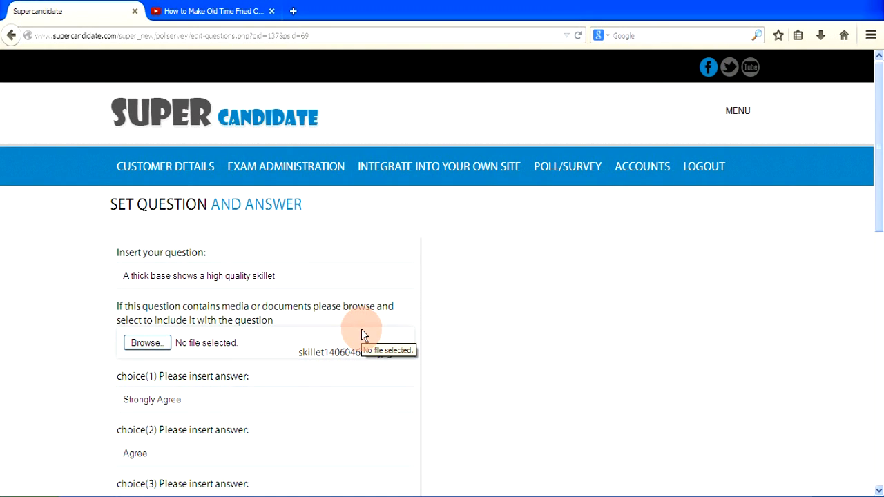
{"action": "middle_click", "coordinate": [316, 356]}
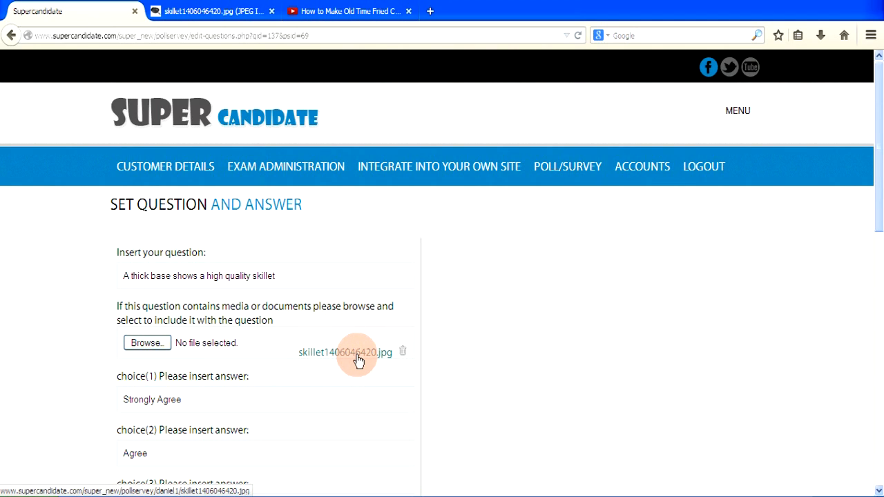
{"action": "left_click", "coordinate": [249, 400]}
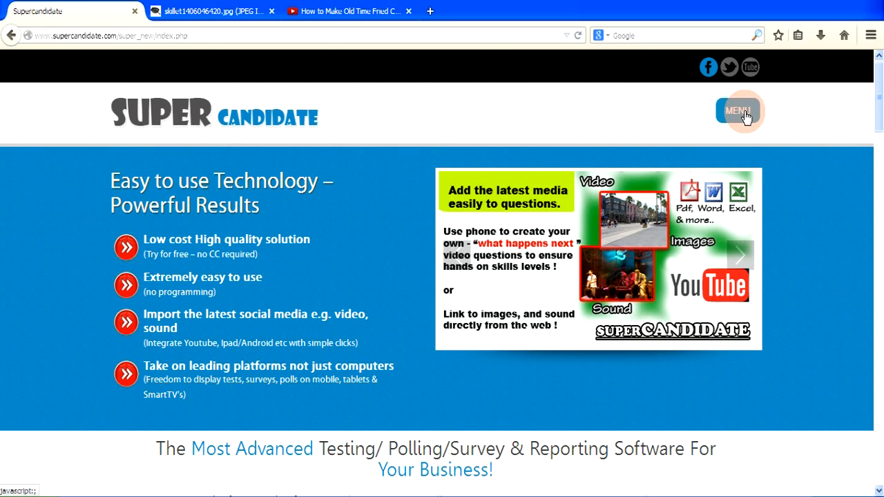
Go to POLL/SURVEY from the main menu and choose TAKE SURVEY.
{"action": "left_click", "coordinate": [745, 117]}
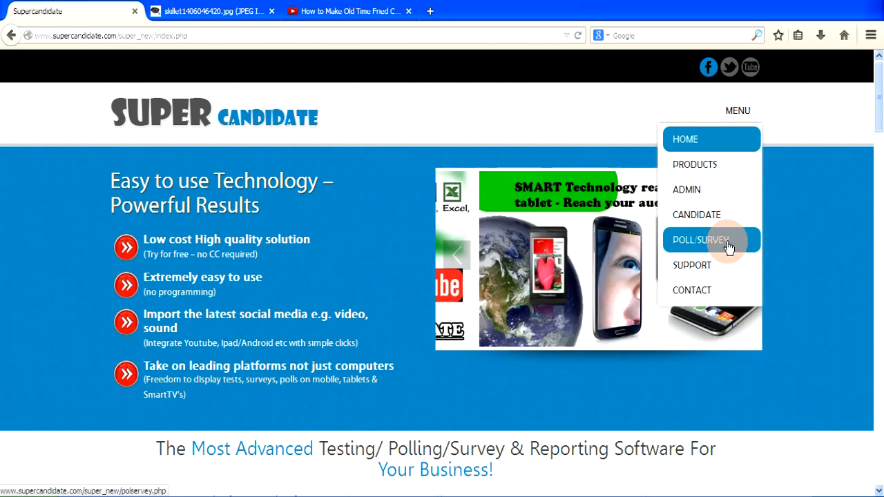
{"action": "left_click", "coordinate": [729, 247]}
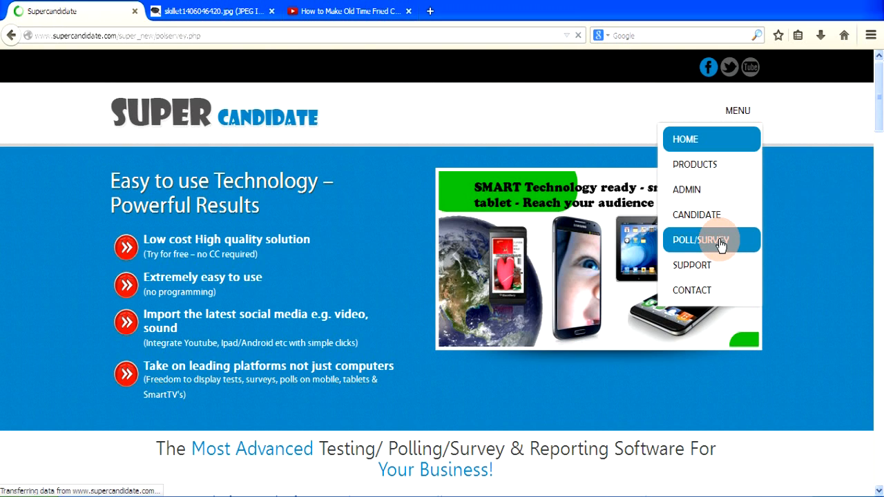
{"action": "scroll", "coordinate": [148, 407], "scroll_direction": "down", "scroll_amount": 4}
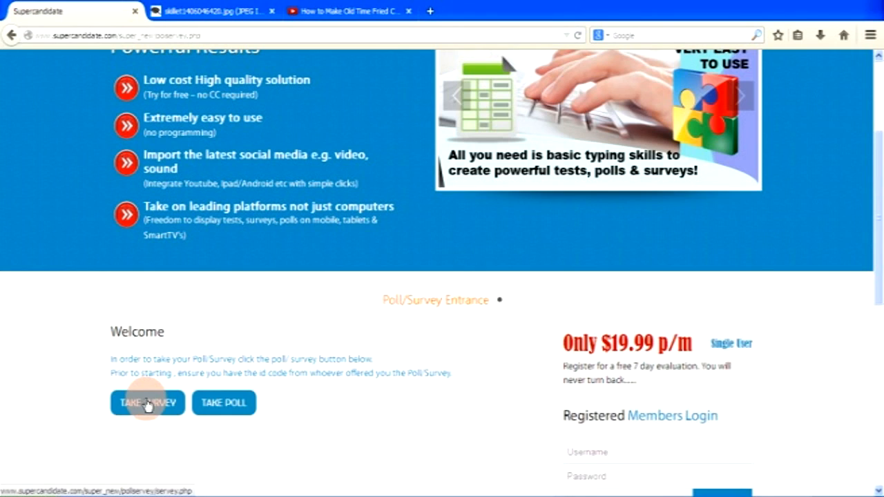
{"action": "left_click", "coordinate": [147, 404]}
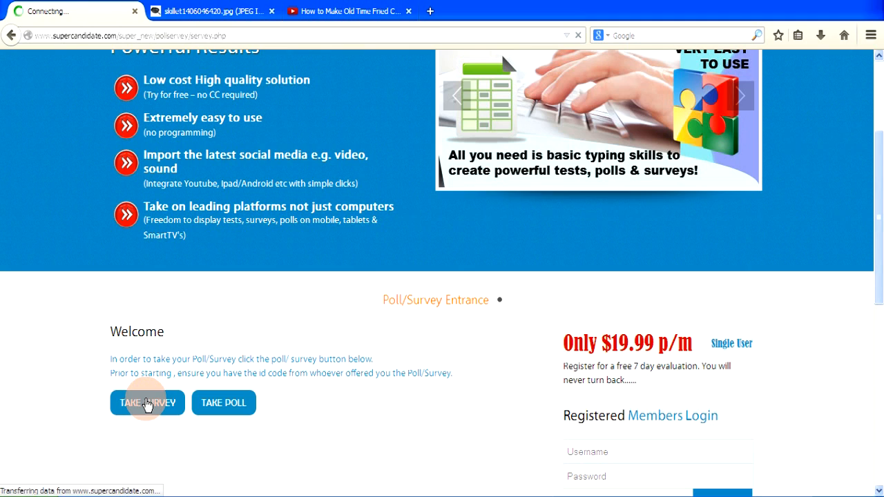